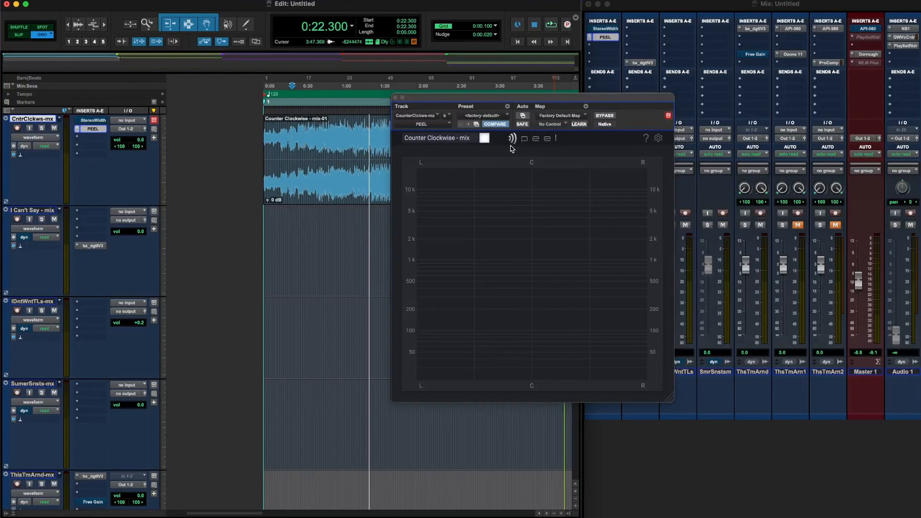
View PEEL's settings page, close it, and move the plug-in window away from the start of the waveform
left_click(659, 139)
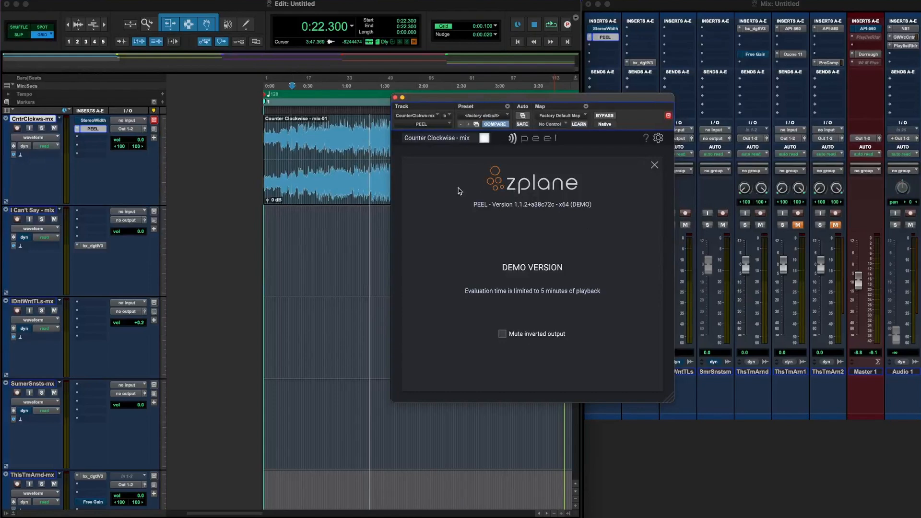
left_click(659, 139)
left_click_drag(559, 103, 674, 138)
Play the Counter Clockwise mix, and restart playback on its section from 0:13.000 to 1:09.500
key("space")
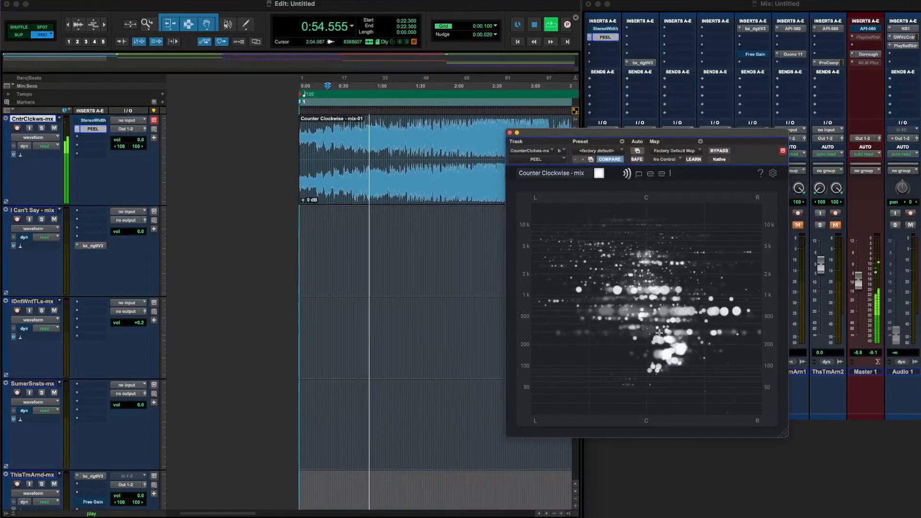
key("space")
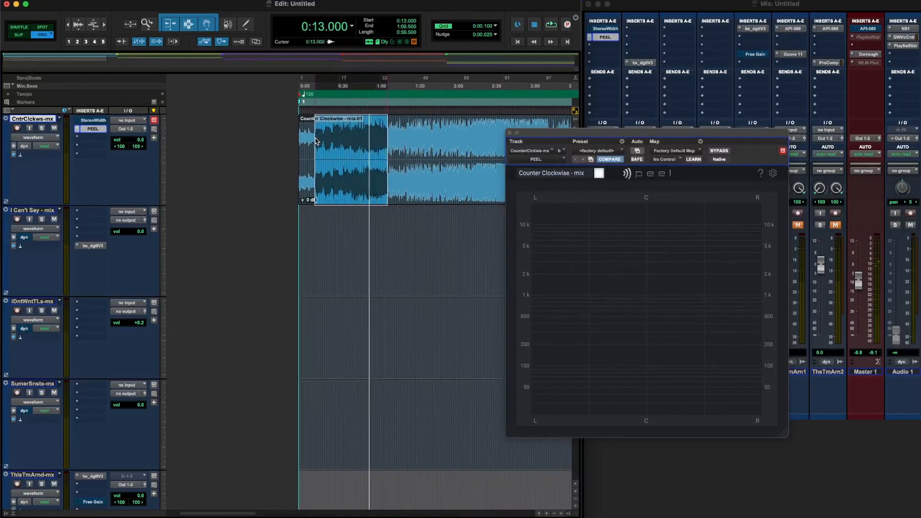
key("space")
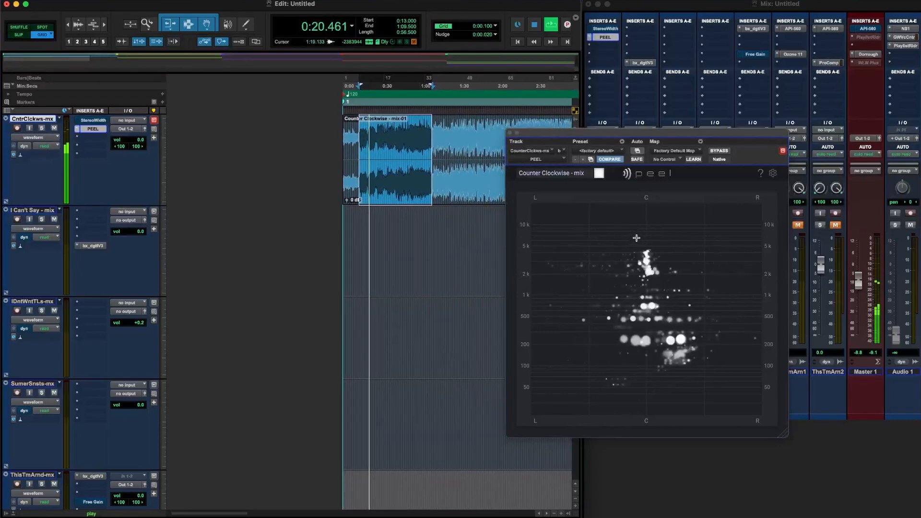
Draw a narrow isolation region around the centre of PEEL's stereo display and adjust it to span about 160 Hz to 6 kHz
left_click_drag(624, 224, 639, 352)
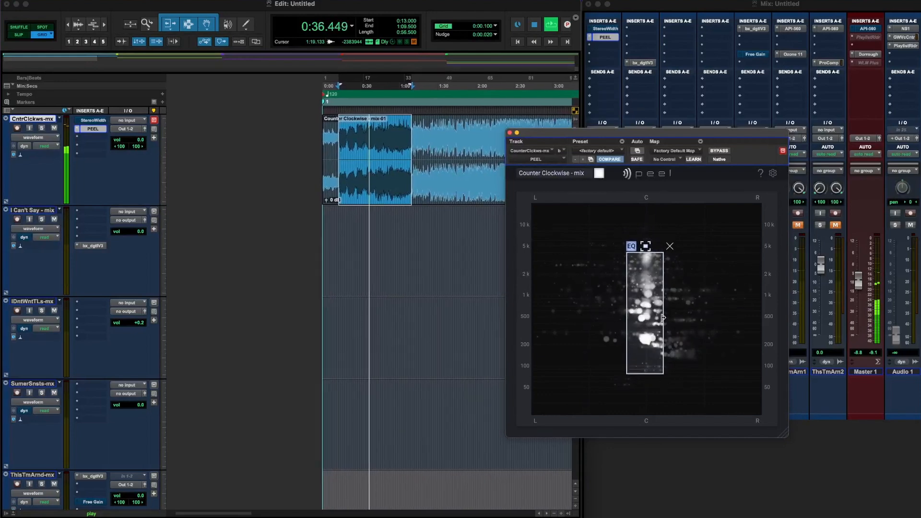
left_click_drag(647, 253, 647, 238)
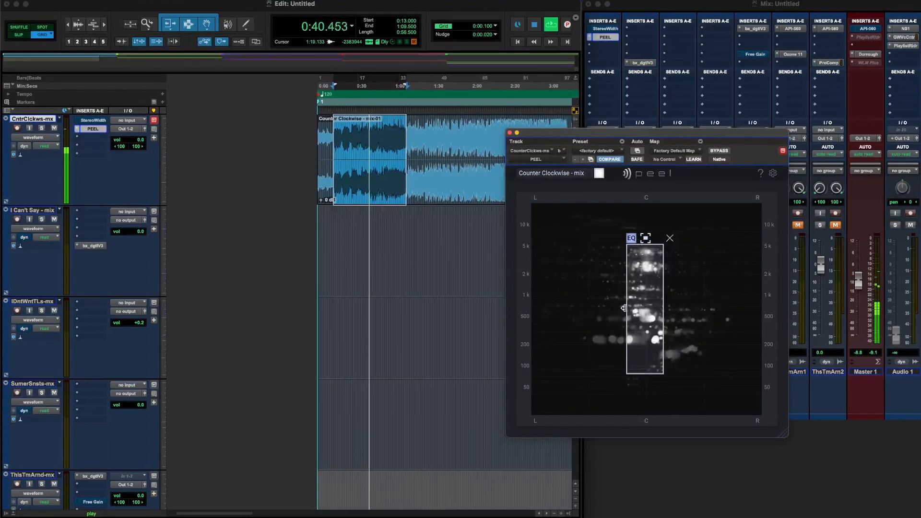
left_click_drag(627, 308, 632, 307)
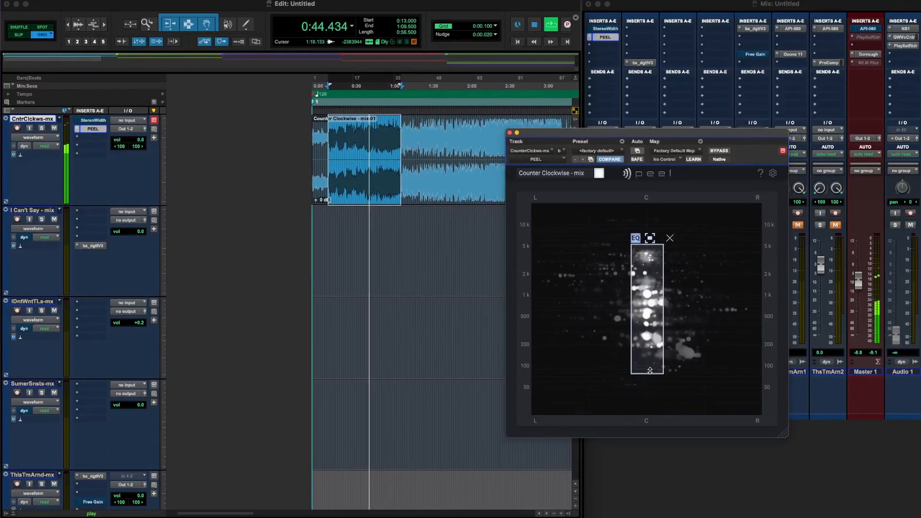
left_click_drag(652, 353, 651, 352)
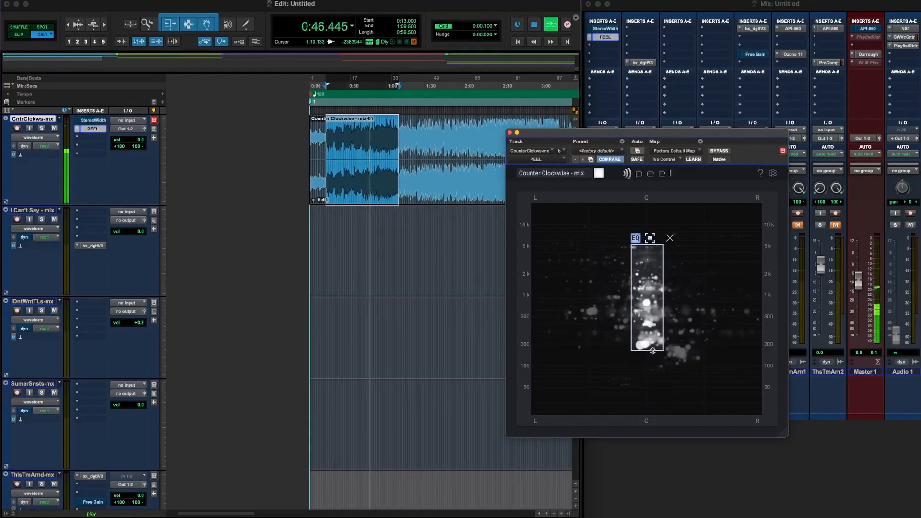
left_click_drag(649, 293, 647, 294)
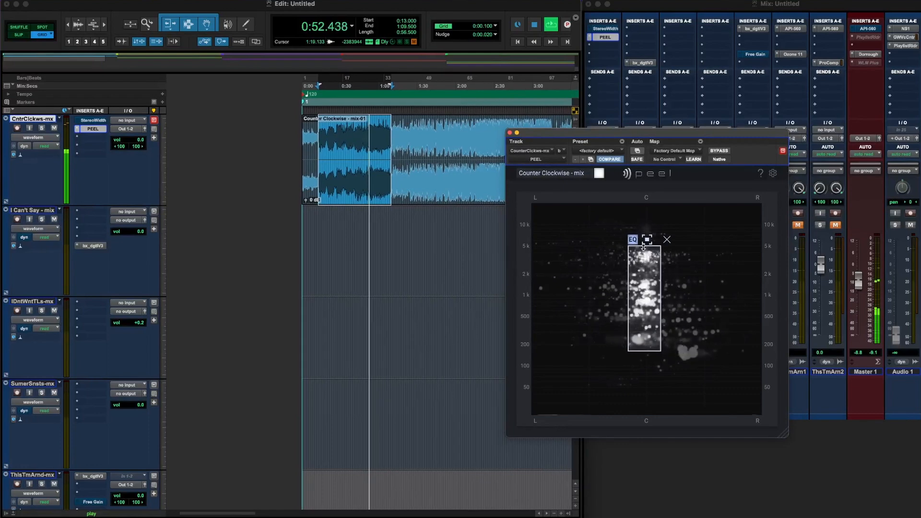
left_click_drag(644, 247, 644, 240)
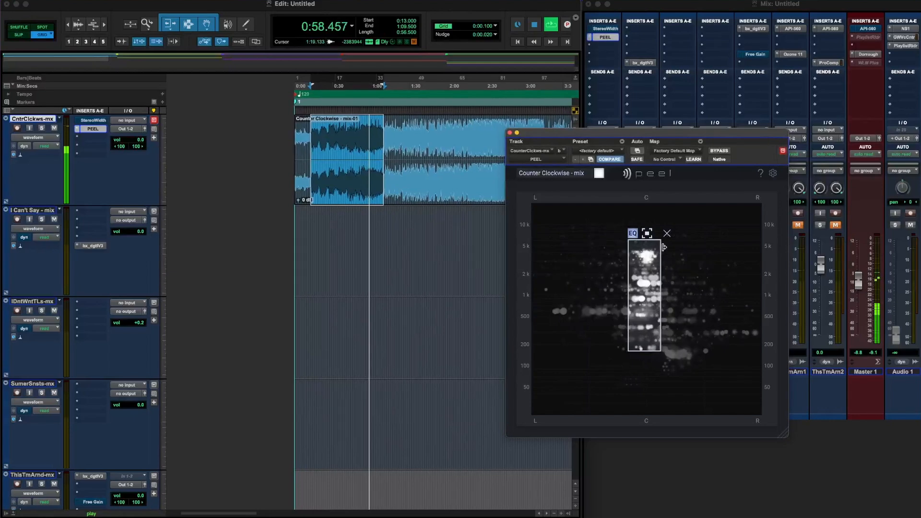
Compare the isolated centre with the full mix by bypassing and re-enabling the region twice
left_click(634, 234)
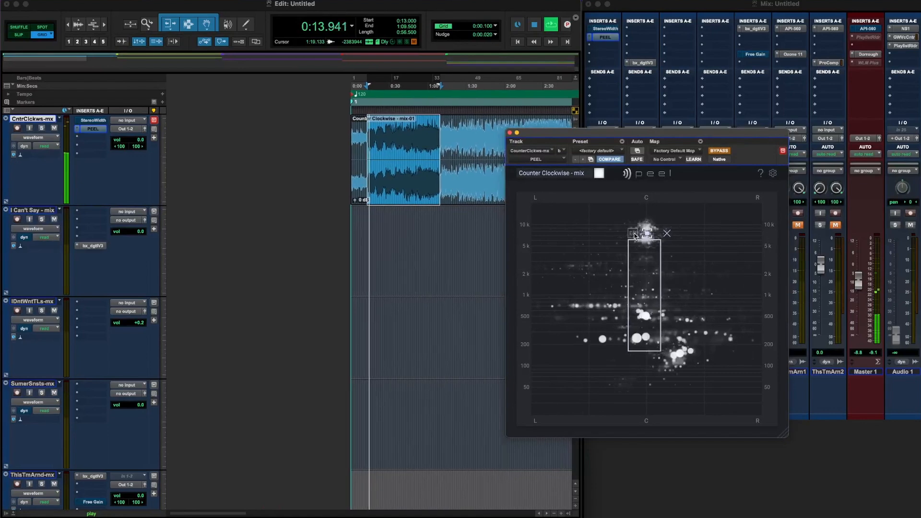
left_click(633, 234)
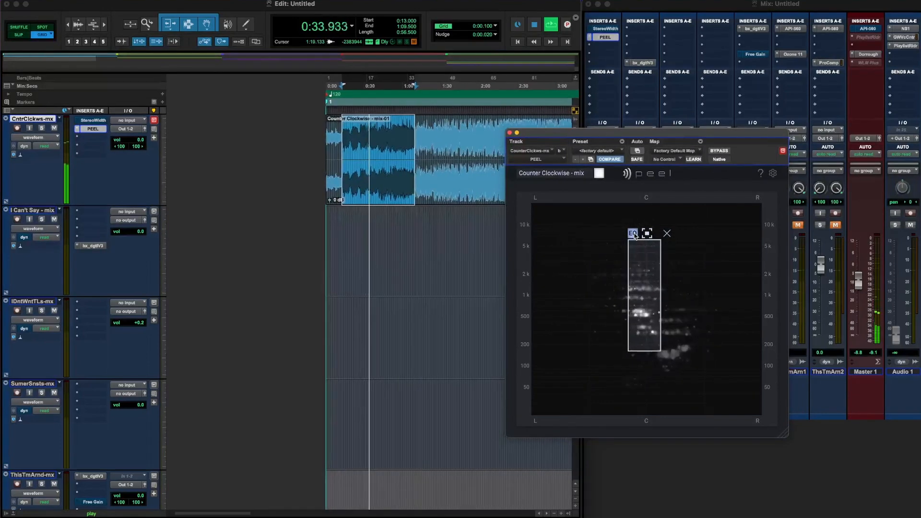
left_click(633, 235)
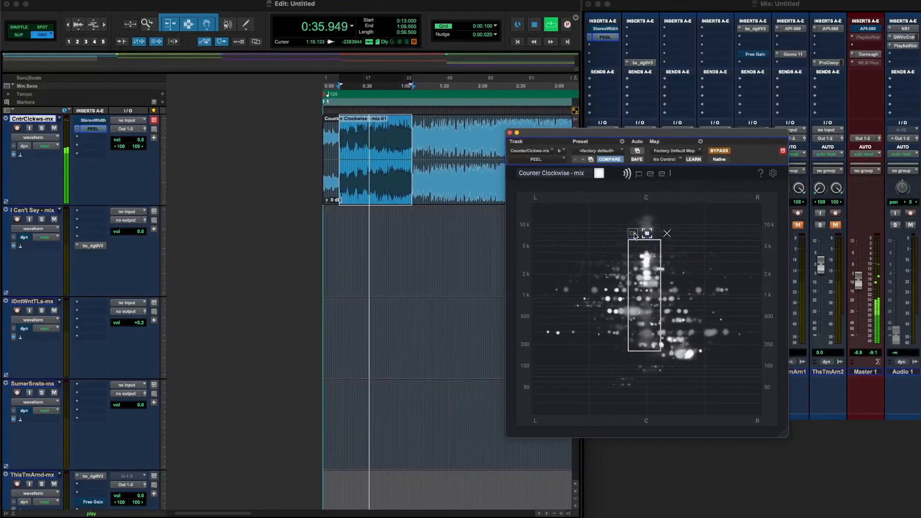
left_click(634, 235)
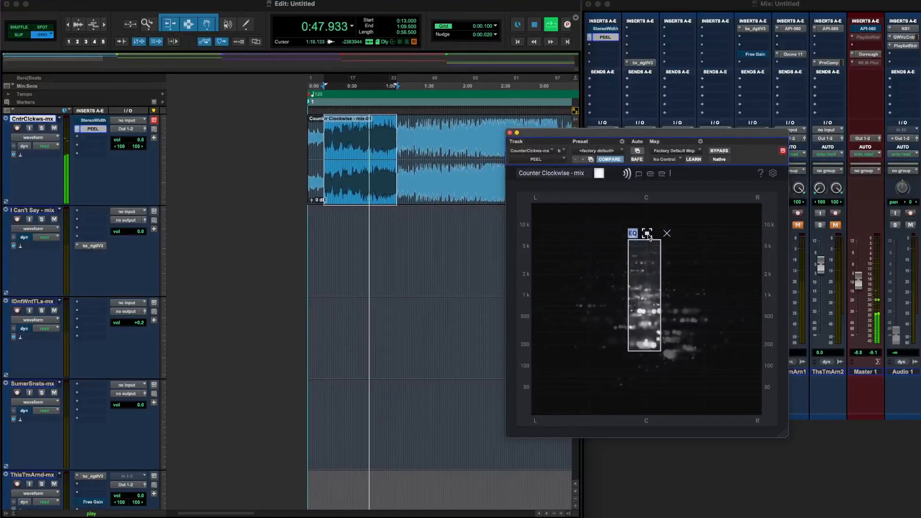
Invert the centre region to remove its content, trim its left-hand edge slightly inward, and return it to isolating
left_click(647, 234)
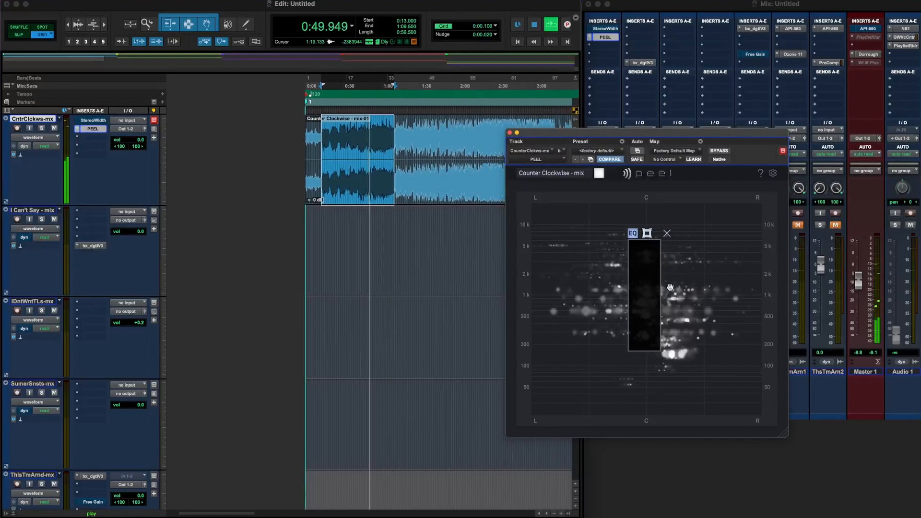
left_click_drag(629, 319, 632, 319)
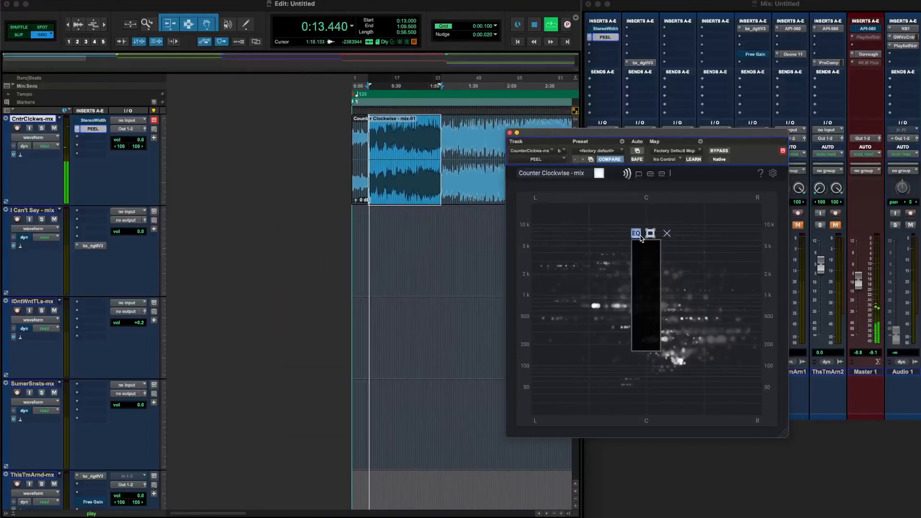
left_click(650, 233)
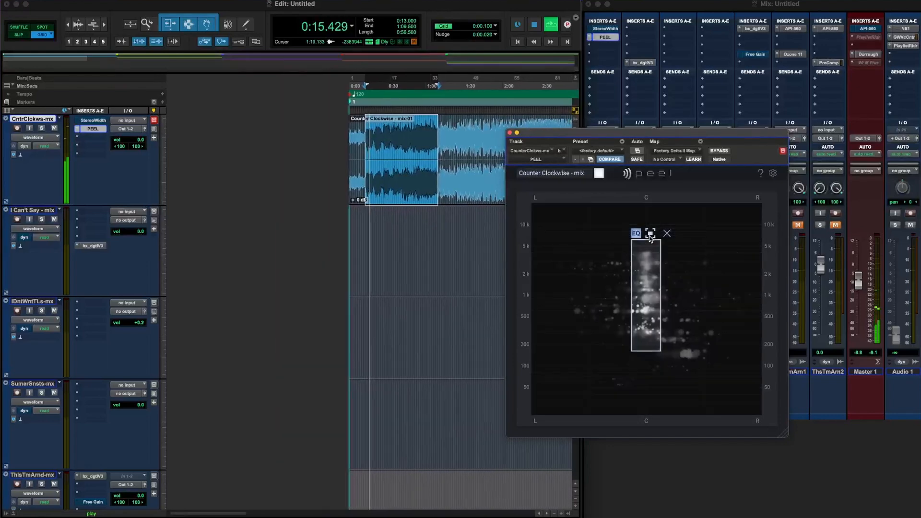
Shift the region to the left side of the stereo field and stretch it to span about 70 Hz to 10 kHz
left_click_drag(647, 274, 643, 295)
left_click_drag(616, 355, 617, 377)
left_click_drag(645, 310, 633, 311)
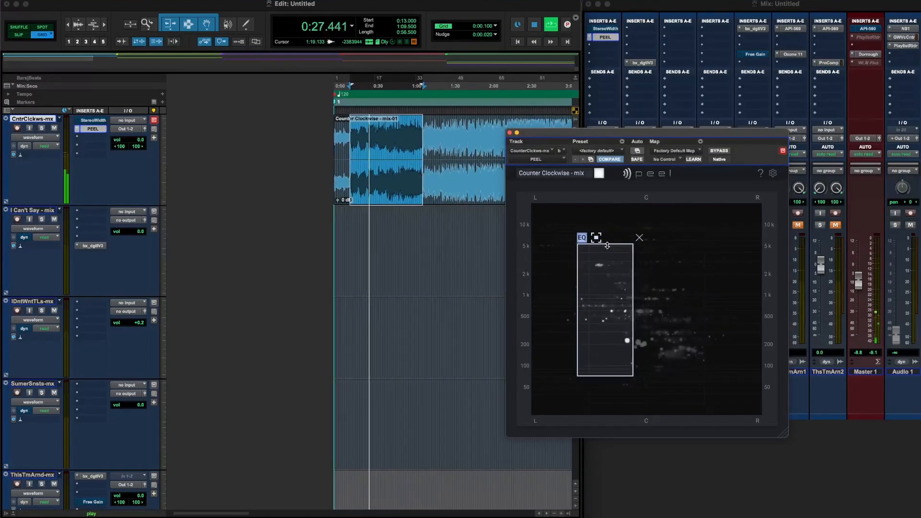
left_click_drag(602, 227, 602, 220)
Move the region to the right side of the stereo field, widen it outward, and compare it inverted and bypassed
left_click_drag(633, 283, 693, 296)
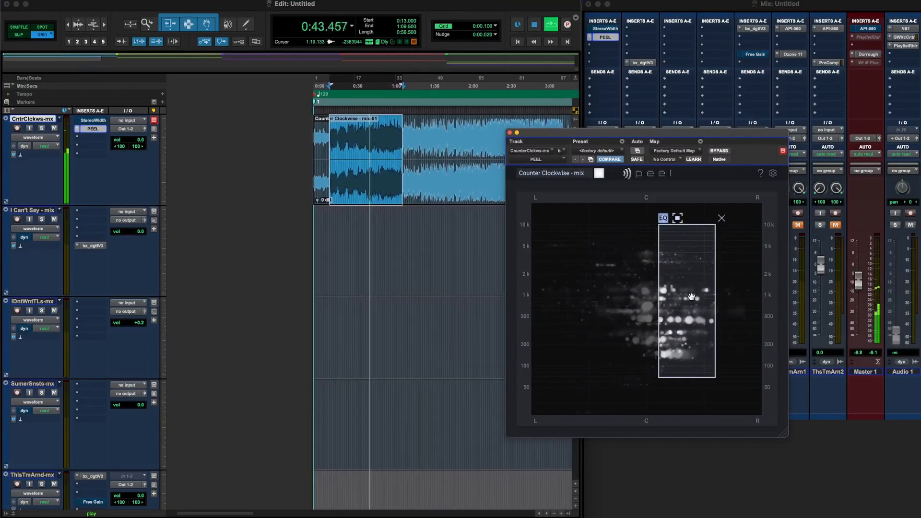
left_click_drag(715, 302, 741, 306)
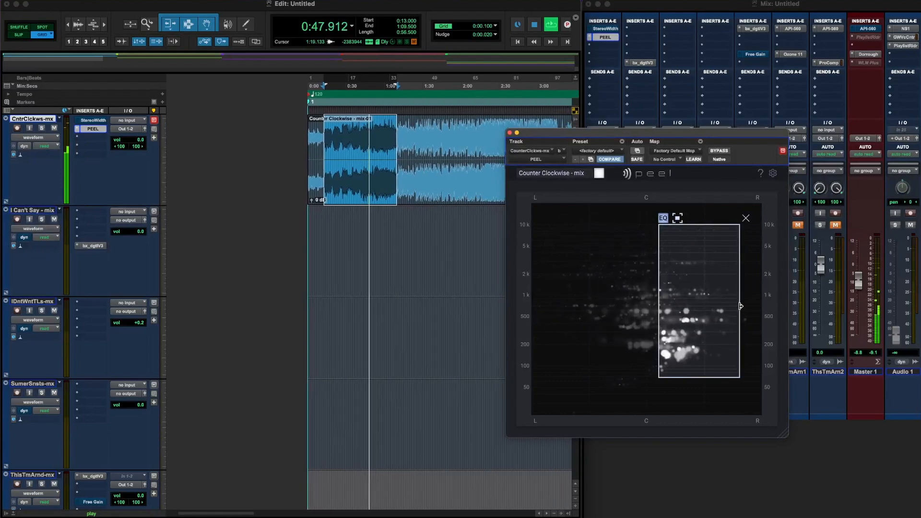
left_click(678, 219)
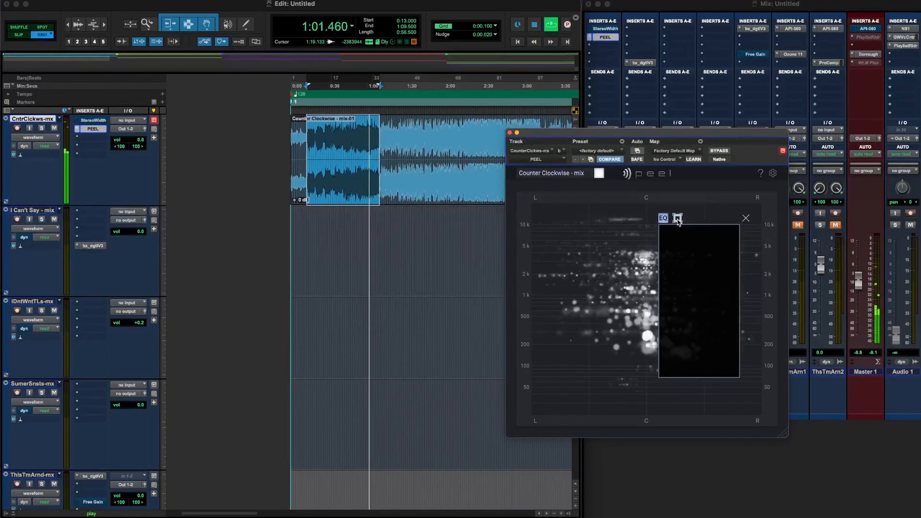
left_click(677, 218)
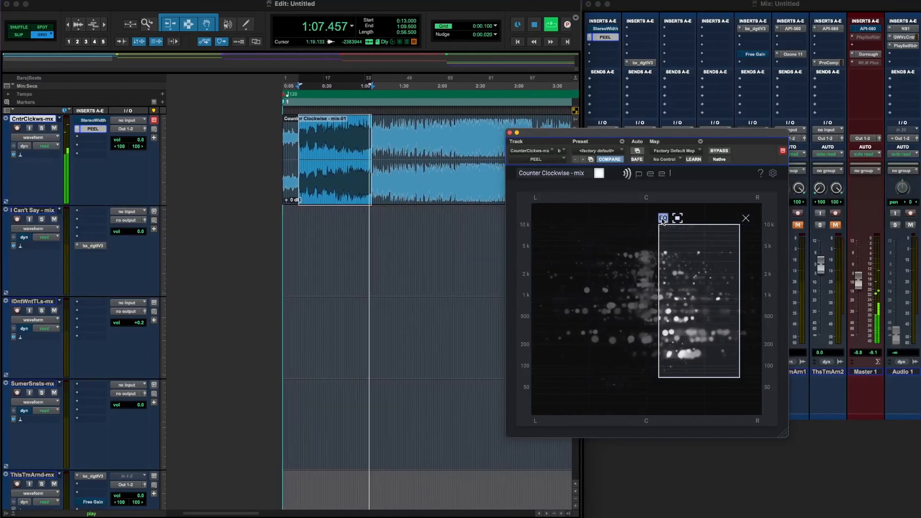
left_click(662, 219)
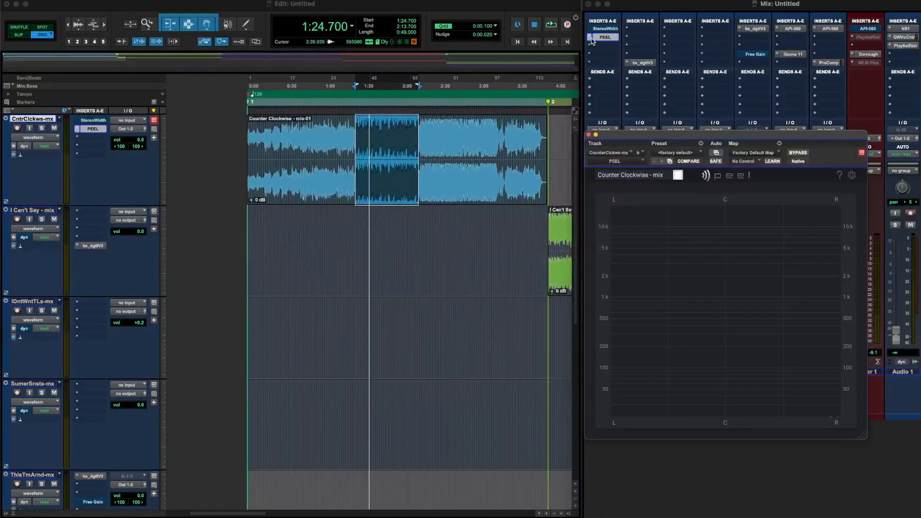
key("space")
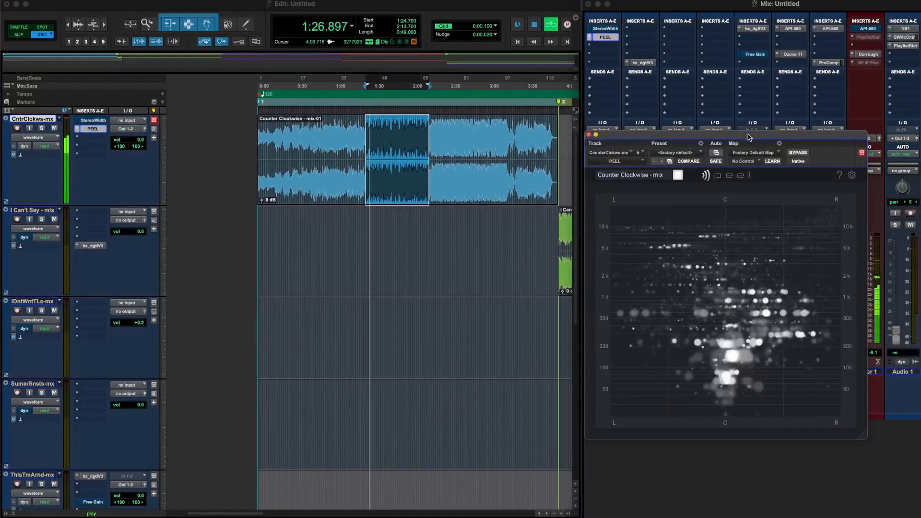
Move the PEEL window clear of the waveform and play the mix section from 1:37.000 to 2:14.500
left_click_drag(746, 138, 744, 99)
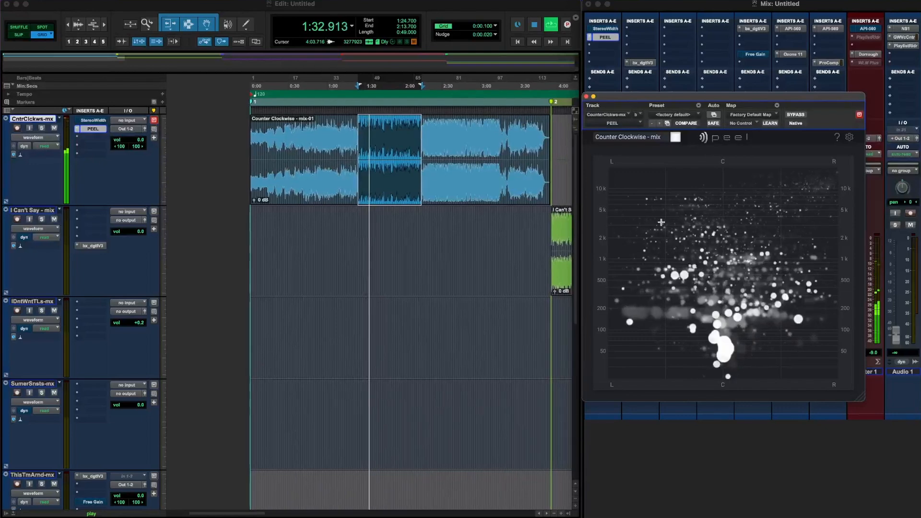
key("space")
left_click(378, 142)
key("space")
left_click_drag(361, 146, 409, 148)
key("space")
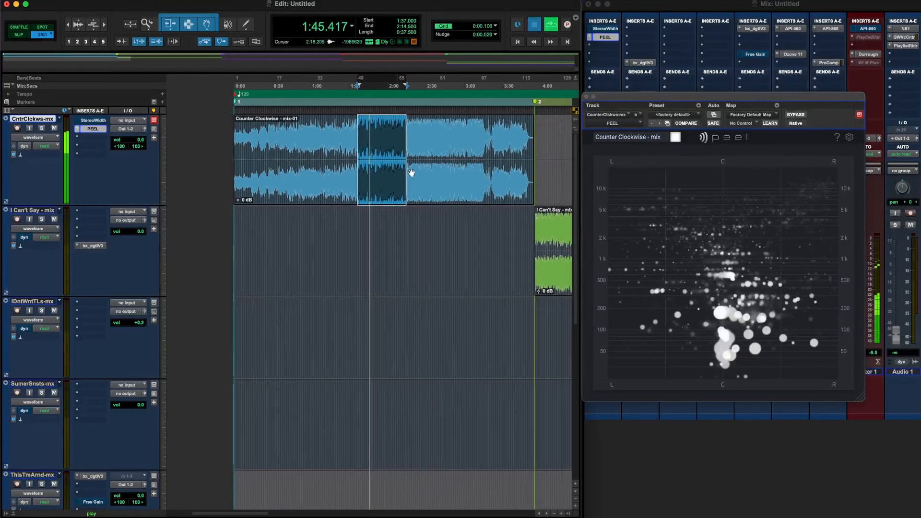
key("space")
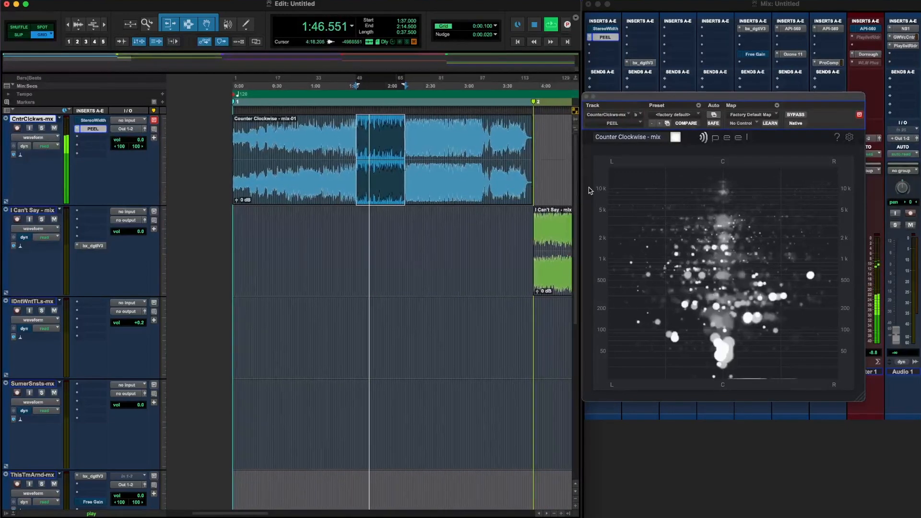
Draw a narrow centre region, using inversion while trimming its edges to about 150 Hz to 7 kHz
left_click_drag(698, 186, 745, 304)
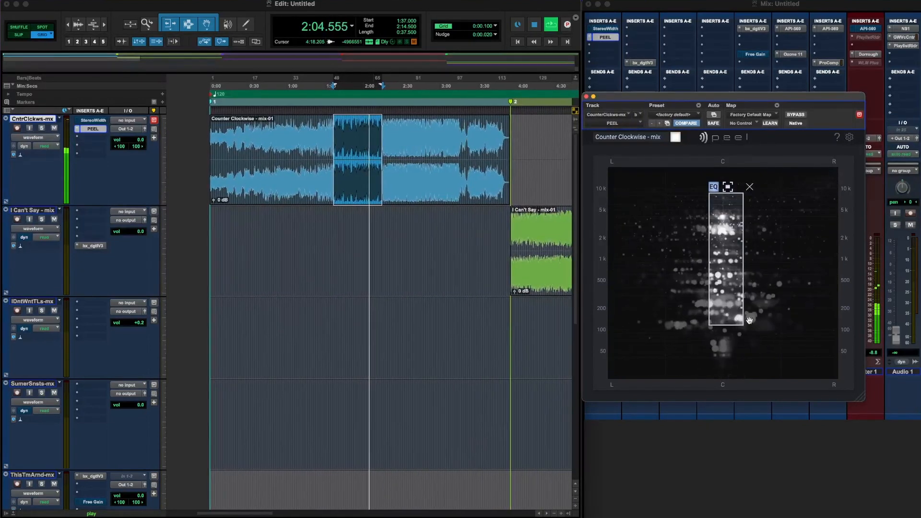
left_click(728, 187)
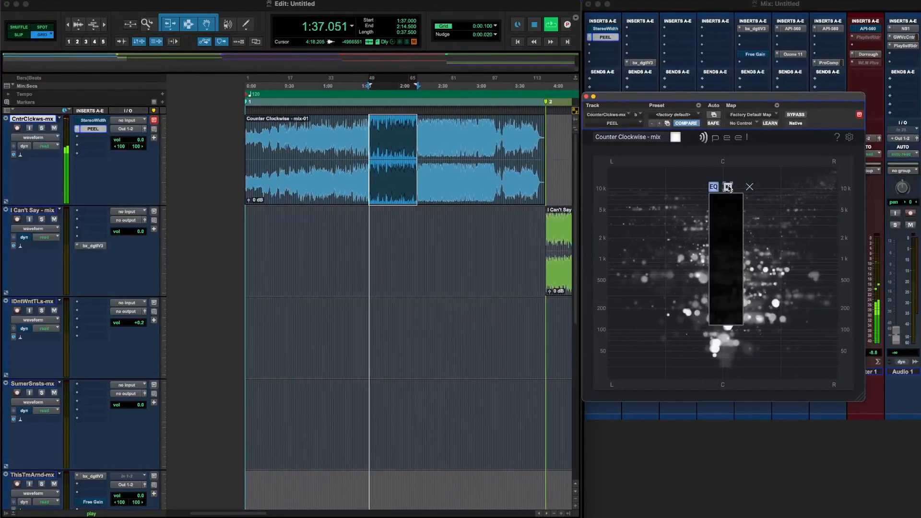
left_click_drag(743, 264, 738, 264)
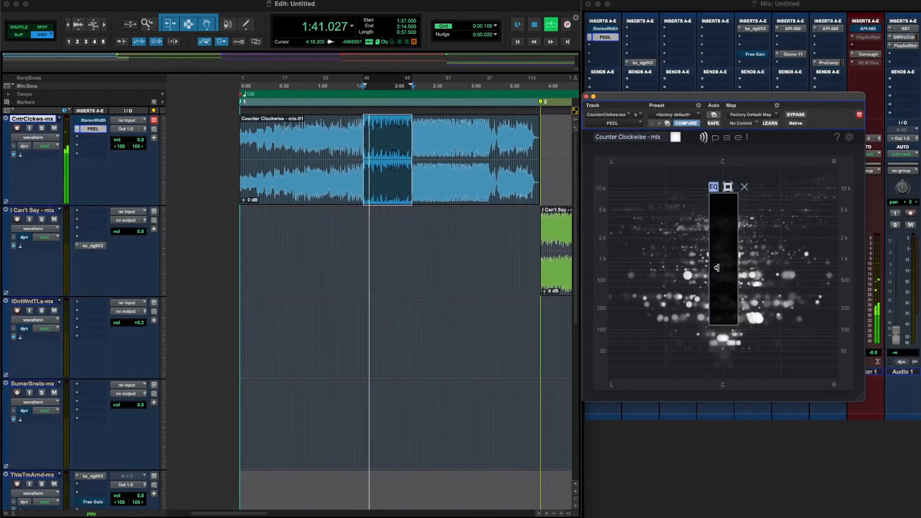
left_click_drag(726, 326, 725, 318)
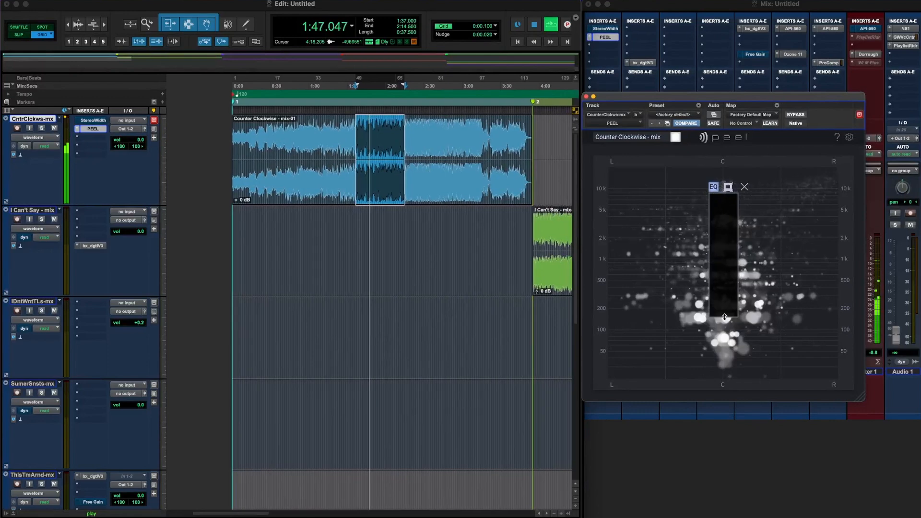
left_click_drag(722, 194, 722, 198)
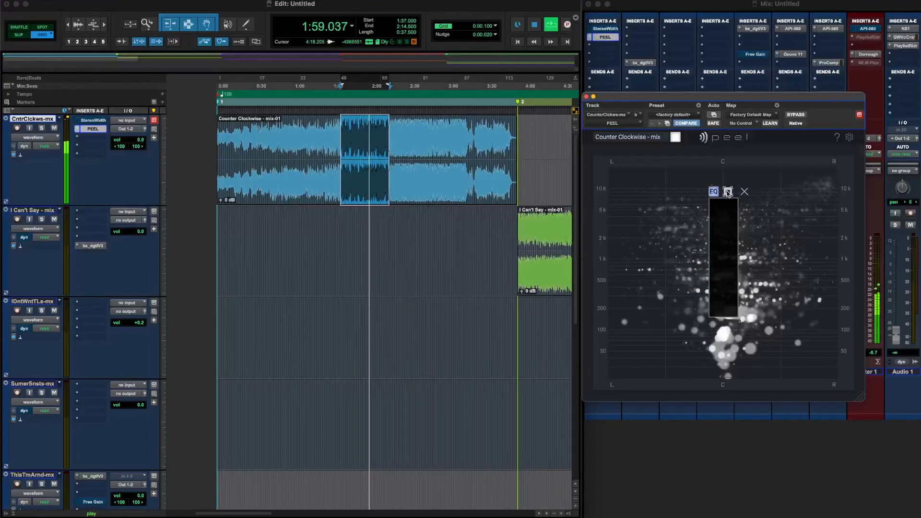
left_click(728, 192)
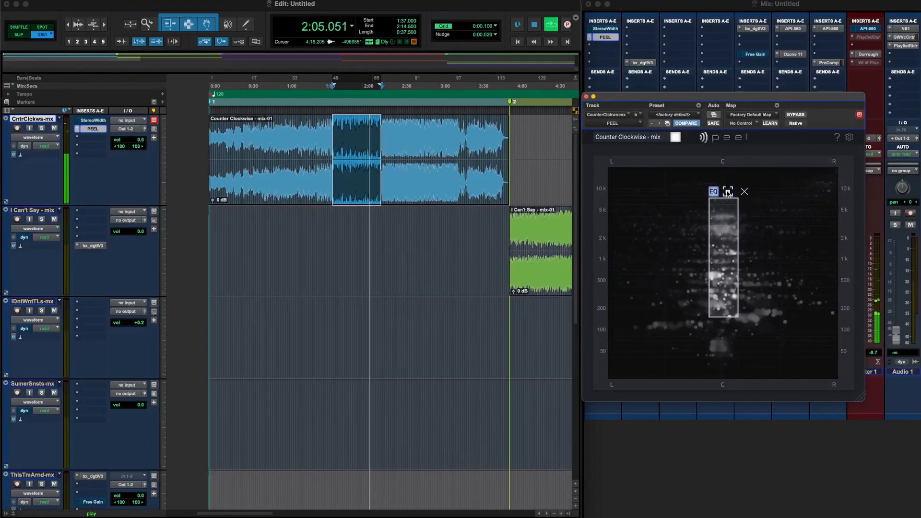
Play the mix section from 2:17.100 to 2:49.000 with the centre isolated, and bypass the region to compare the full mix
key("space")
left_click_drag(350, 194, 390, 196)
key("super+z")
left_click_drag(382, 139, 423, 143)
key("space")
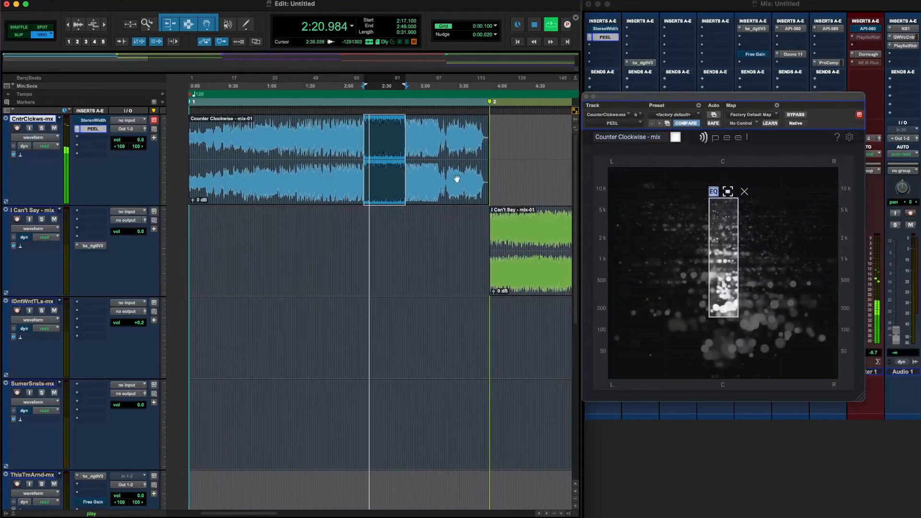
left_click(714, 191)
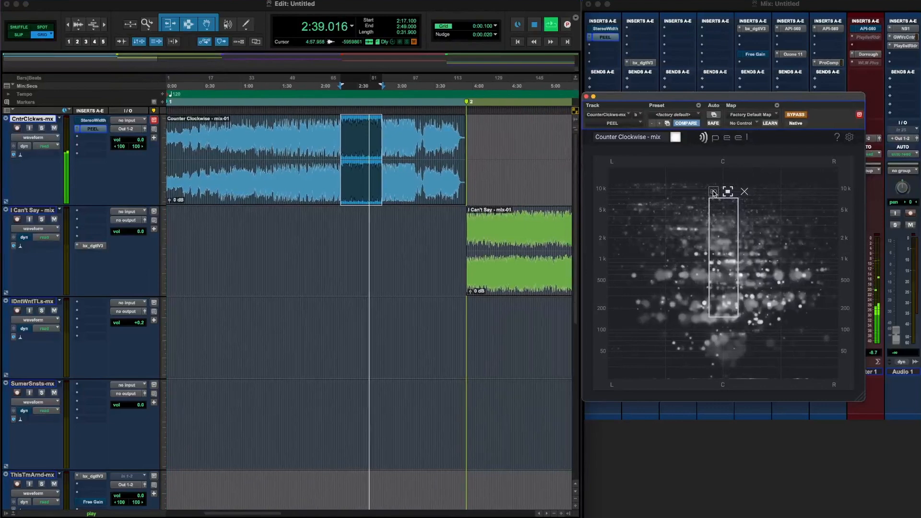
Re-enable the centre region, compare it isolated, inverted and bypassed during playback, and stop with the centre isolated
left_click(714, 192)
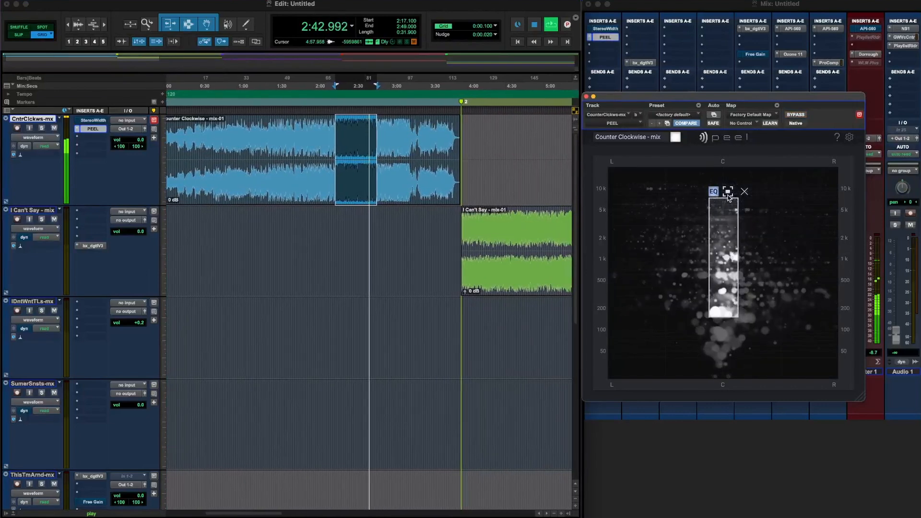
left_click(729, 194)
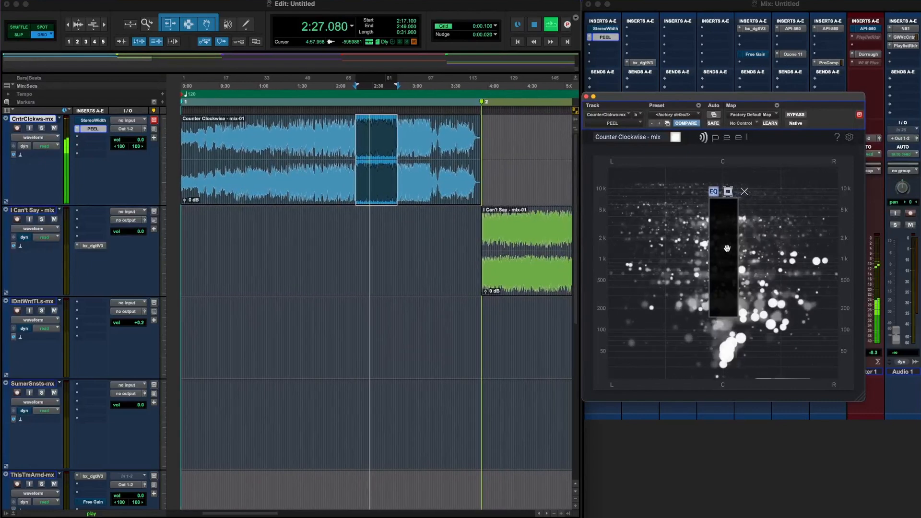
left_click(728, 191)
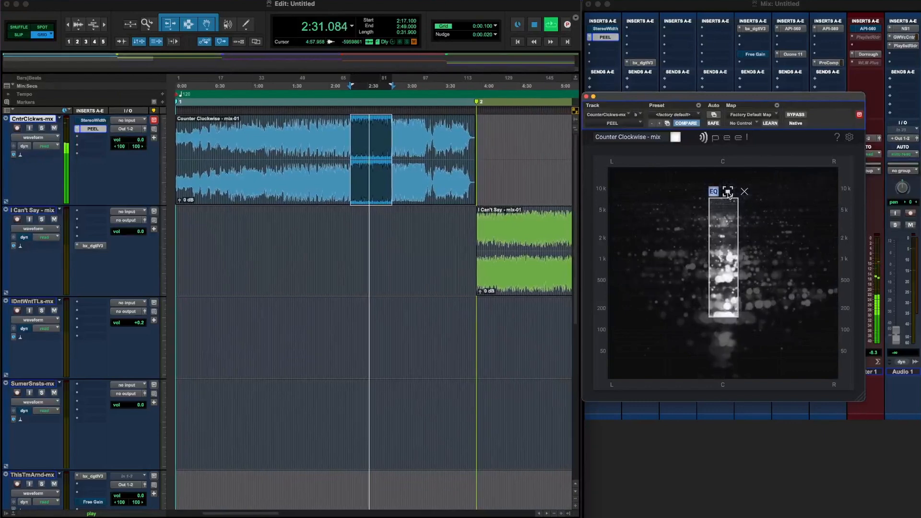
left_click(713, 192)
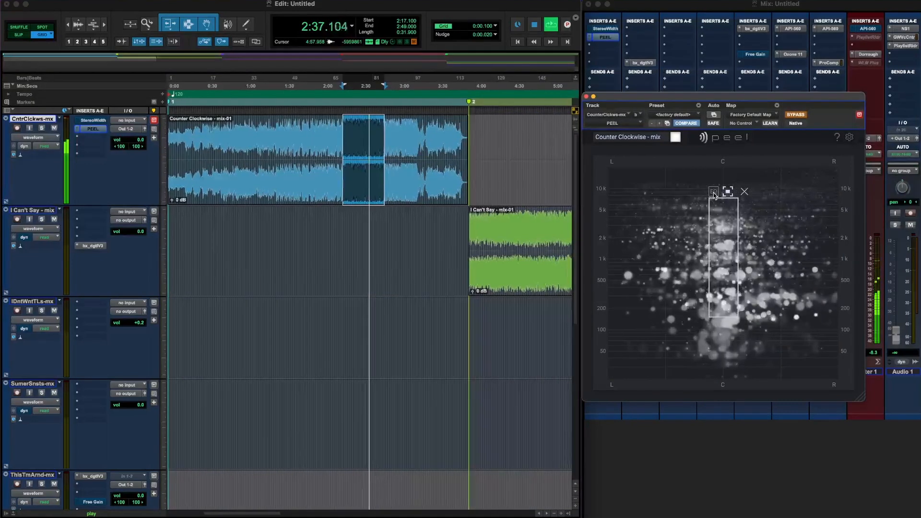
left_click(714, 192)
left_click(714, 192)
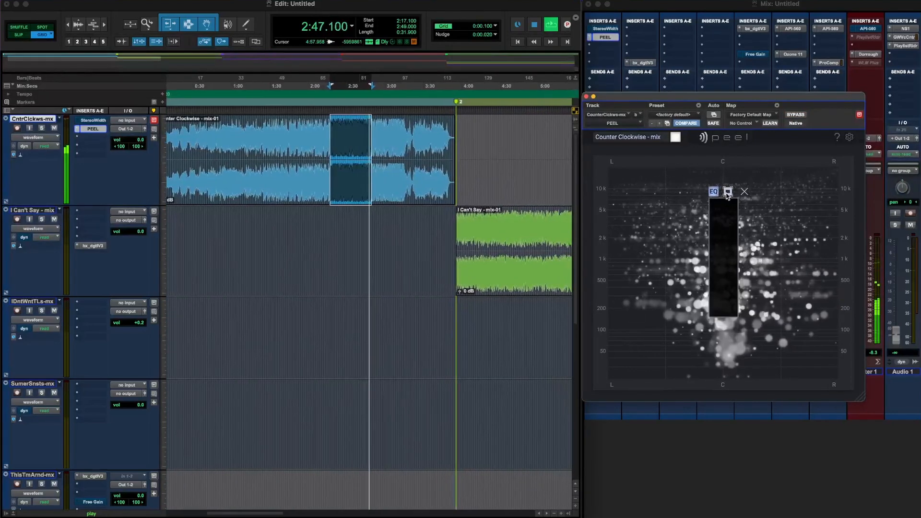
left_click(728, 193)
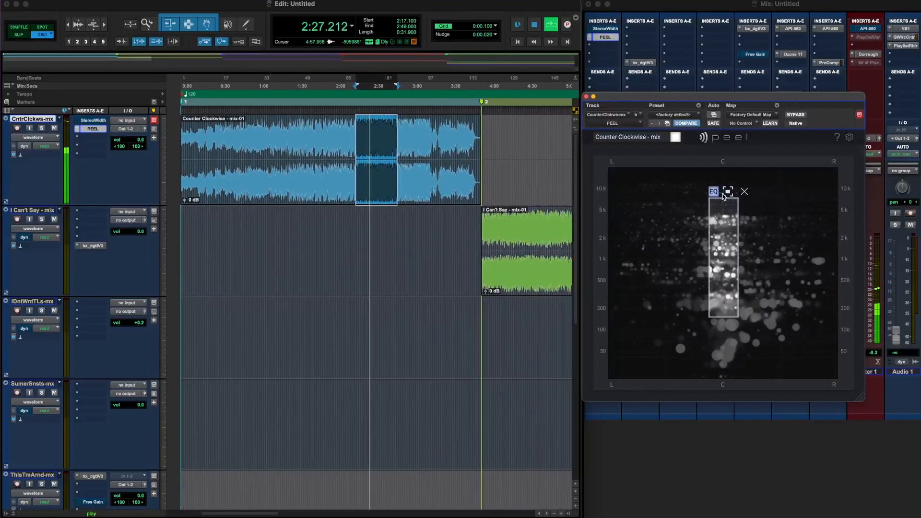
key("space")
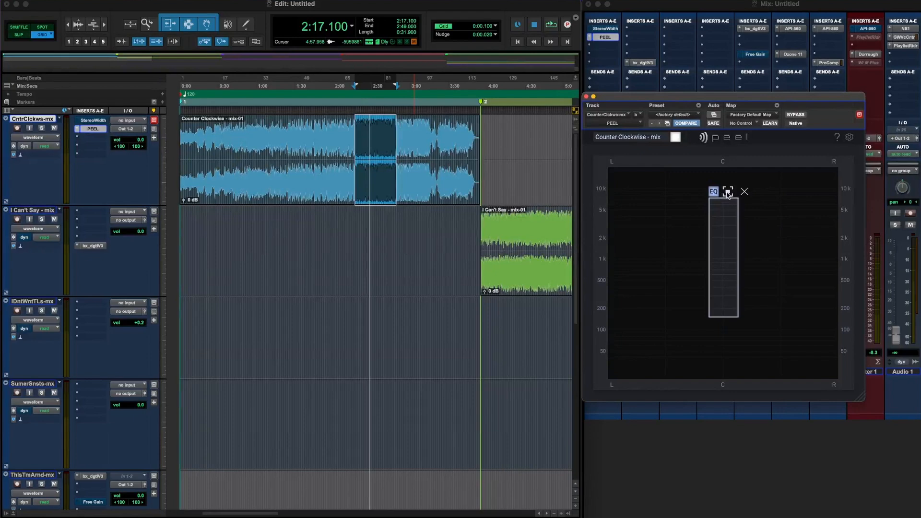
Compare the centre region with the bypassed mix, and reshape the isolated region to span about 180 Hz to 1.8 kHz
left_click(715, 192)
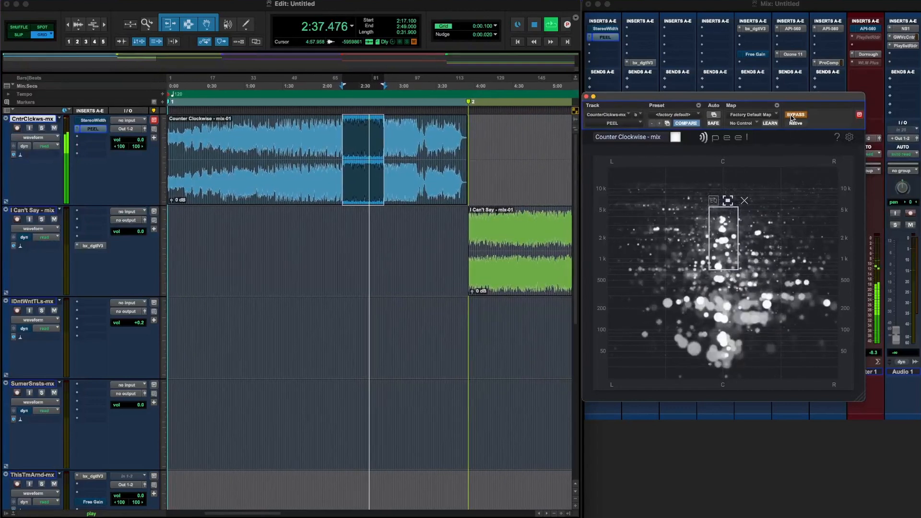
left_click(795, 115)
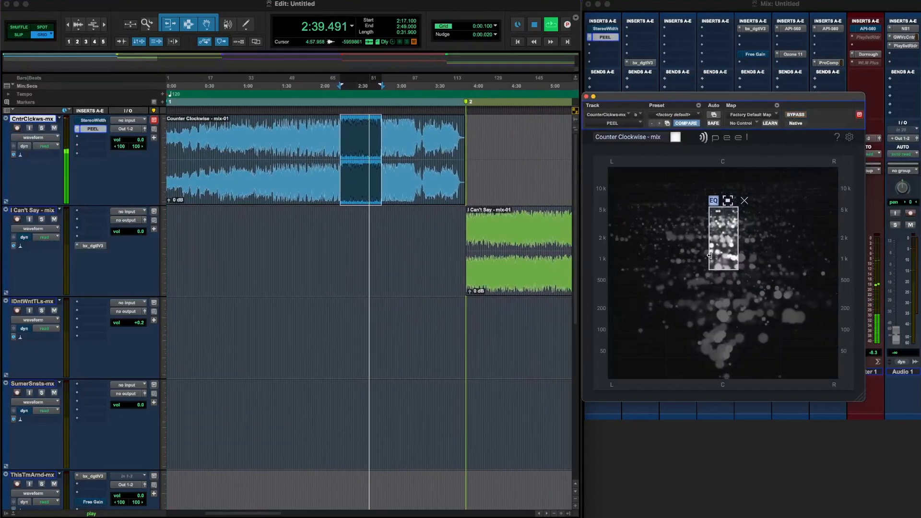
left_click_drag(739, 249, 730, 313)
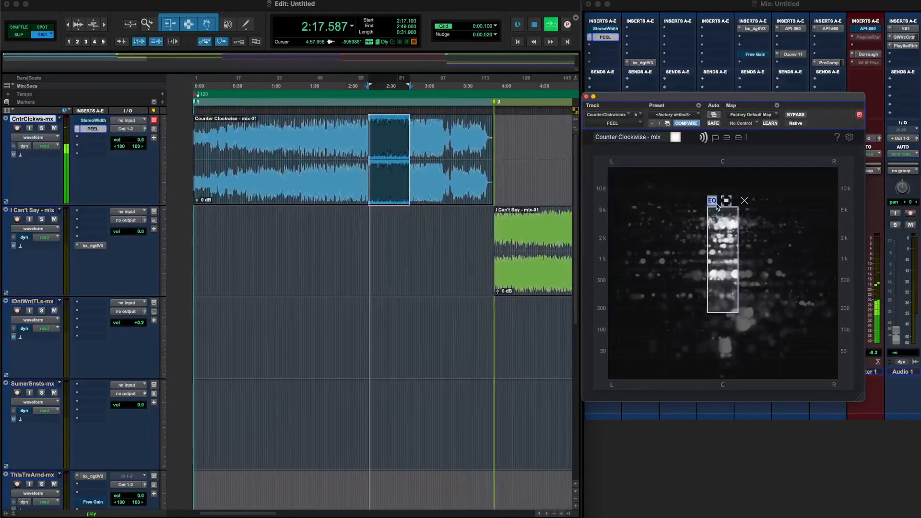
left_click_drag(722, 208, 724, 252)
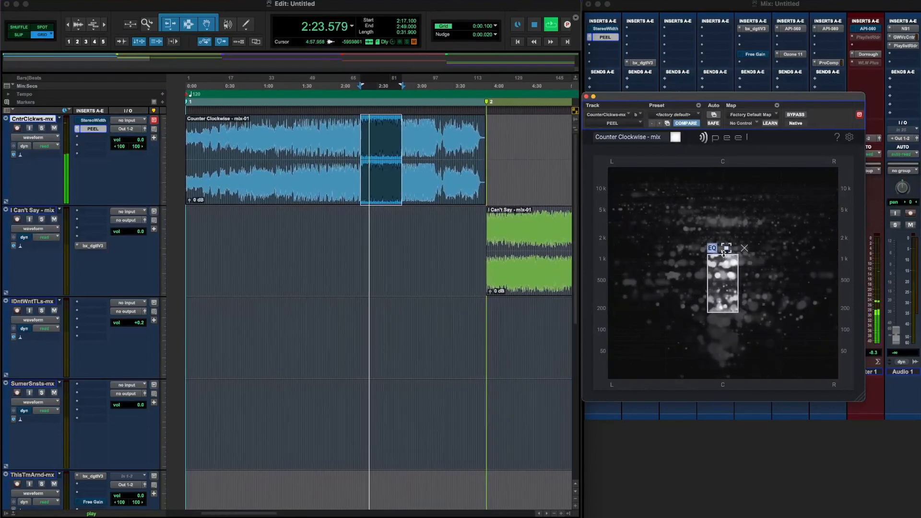
left_click_drag(724, 253, 725, 241)
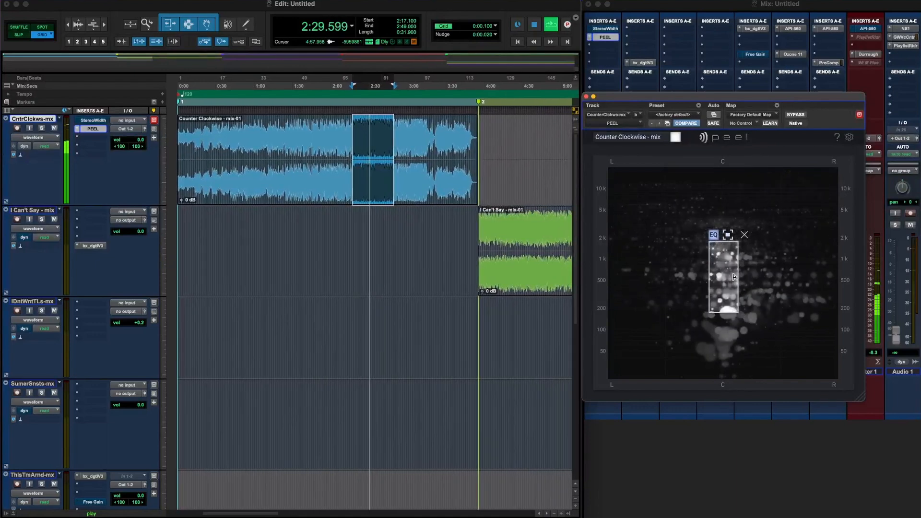
mouse_move(725, 311)
left_mouse_down()
mouse_move(727, 322)
mouse_move(726, 310)
left_mouse_up()
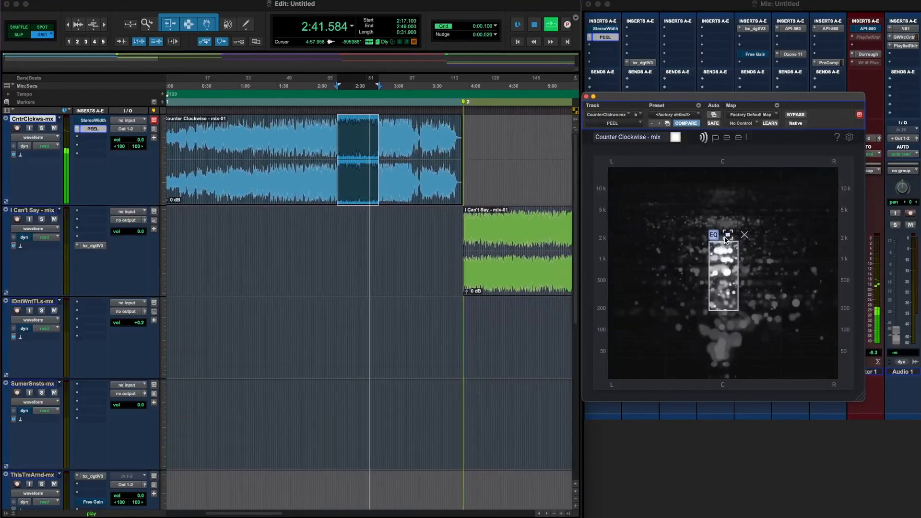
Invert the low-mid centre region to hear the mix without it, restore the isolation, and stop playback
left_click(727, 237)
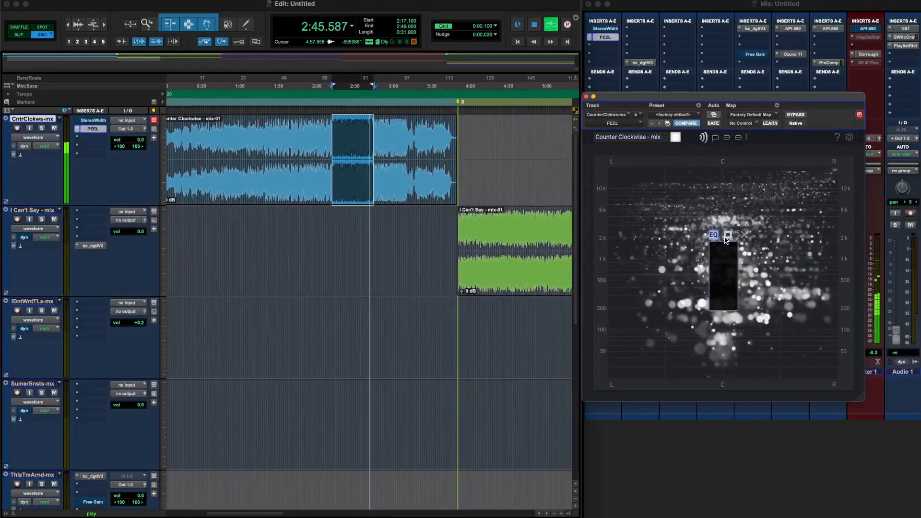
left_click(728, 236)
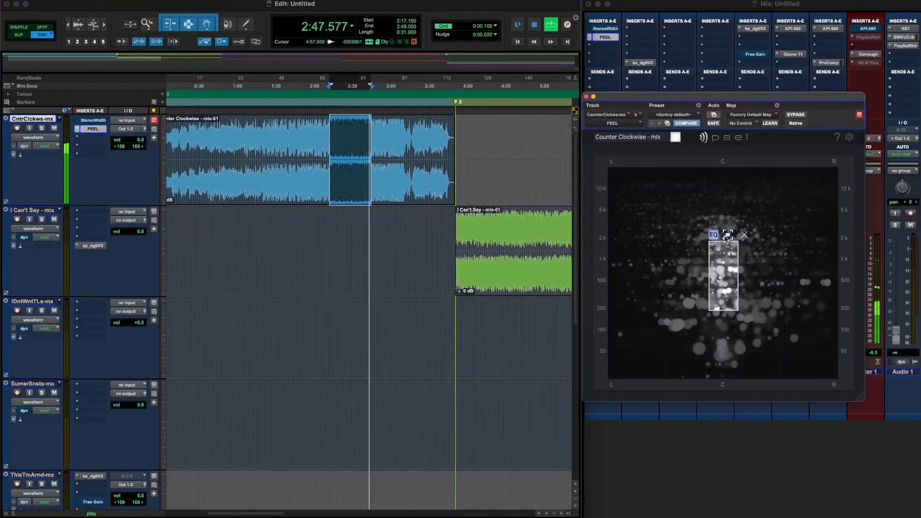
key("space")
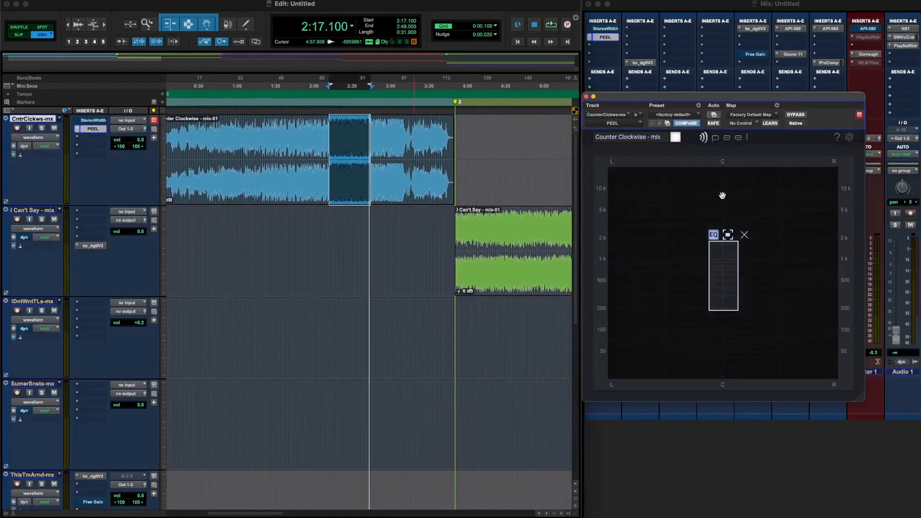